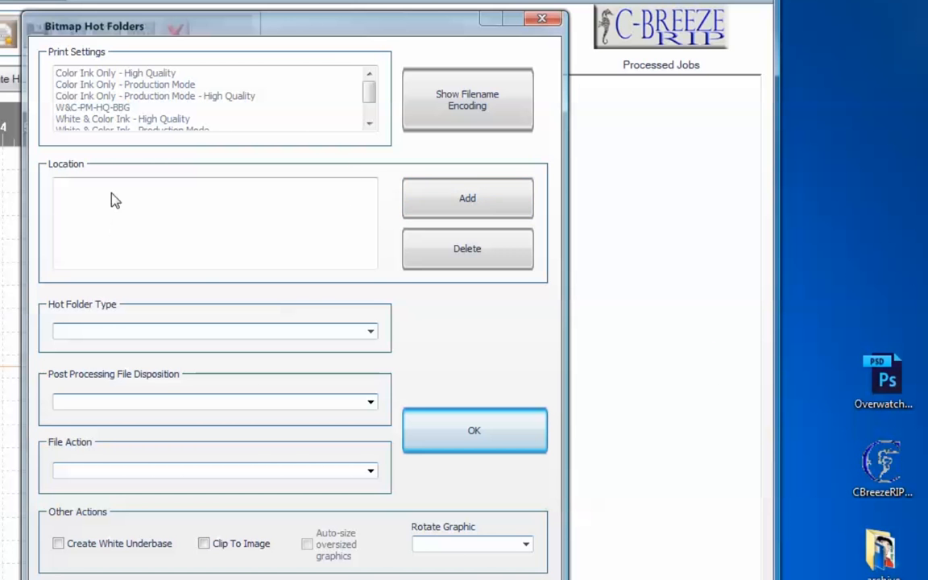
# Start adding a hot folder location and create a folder named ArtworkHotFolders on the C: drive
pyautogui.click(434, 213)
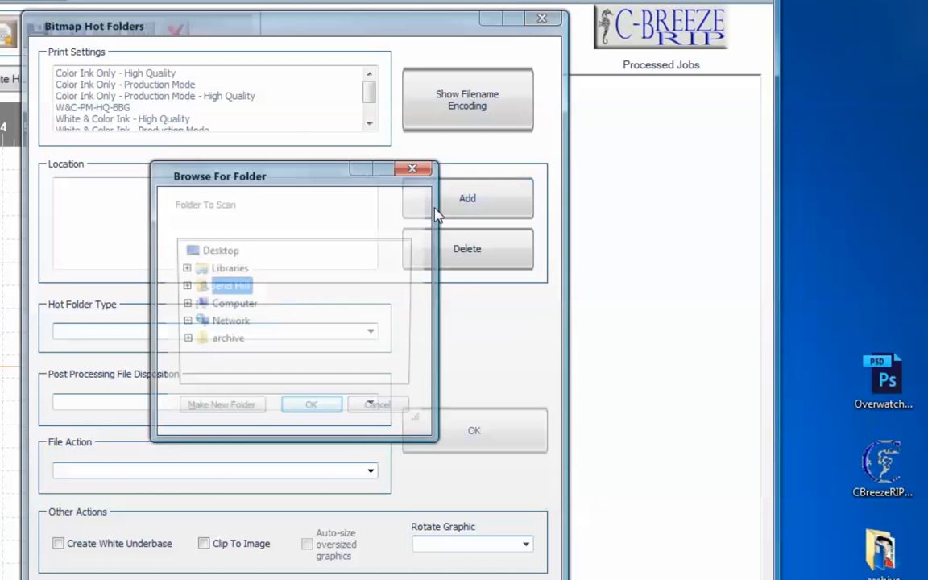
pyautogui.click(223, 307)
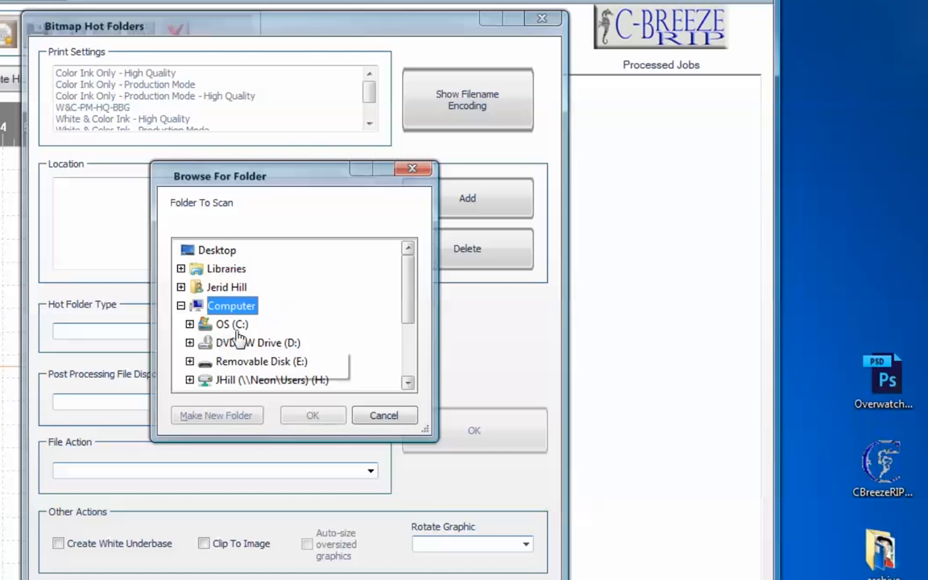
pyautogui.click(232, 324)
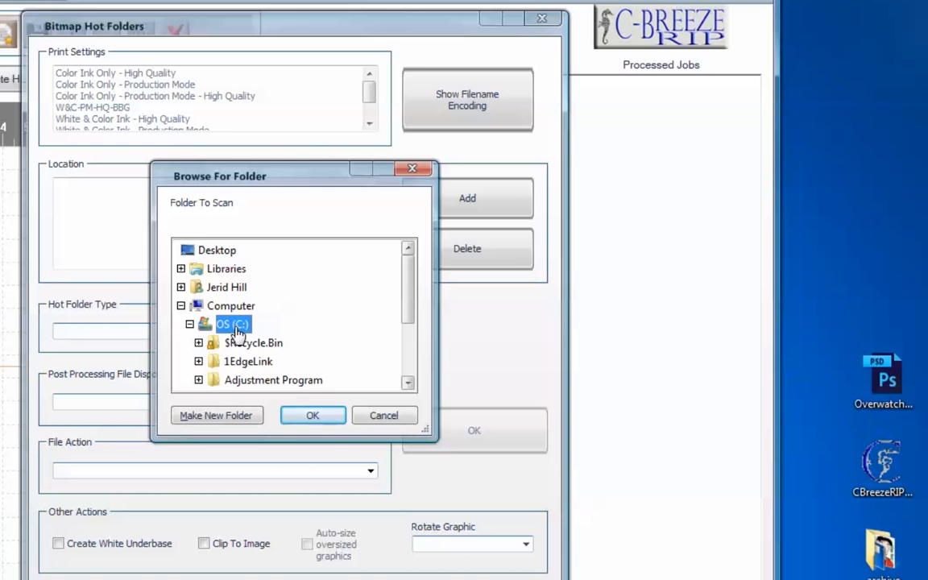
pyautogui.click(214, 414)
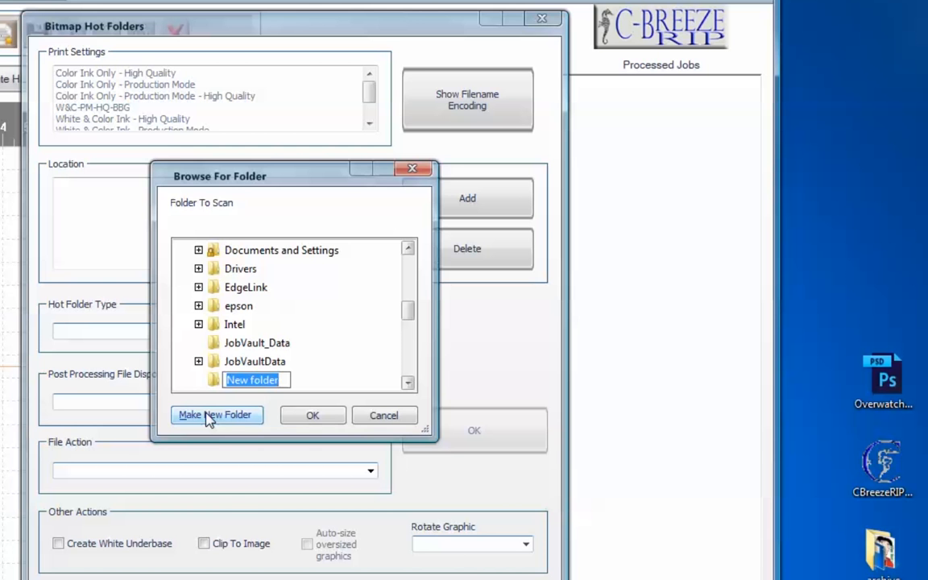
pyautogui.write('ArtworkHotF')
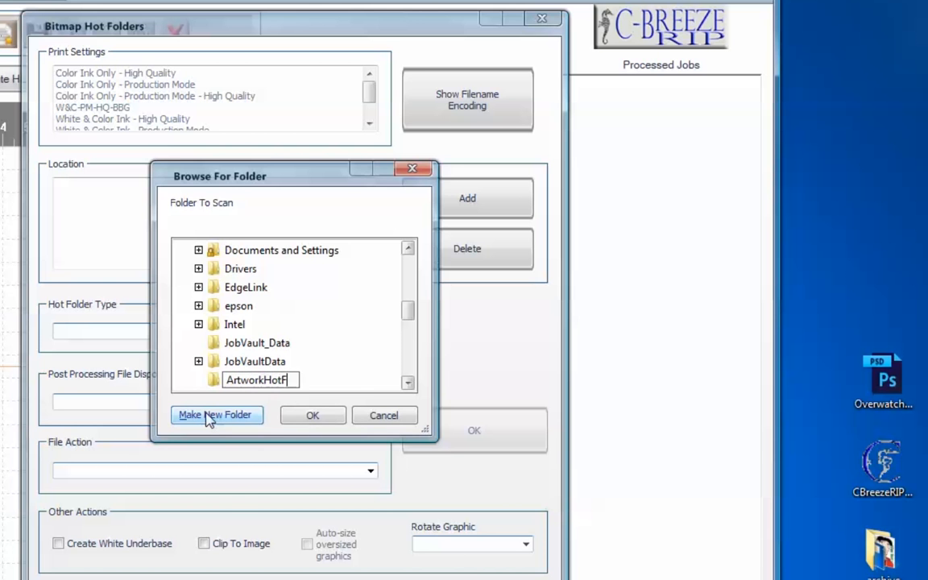
pyautogui.write('olders')
pyautogui.press('Return')
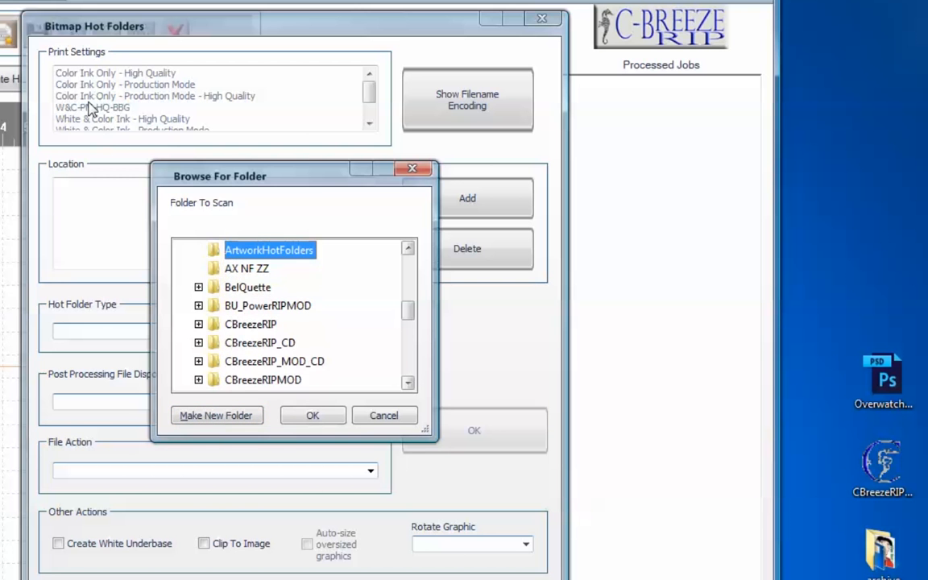
# Create a subfolder named W&C-PM-HQ-BBG inside the ArtworkHotFolders folder
pyautogui.click(223, 415)
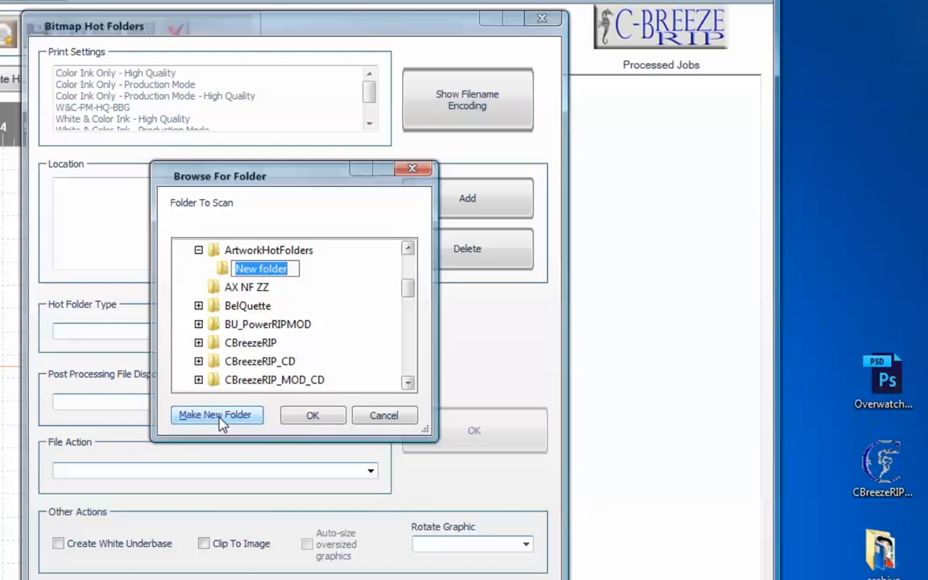
pyautogui.write('W&C')
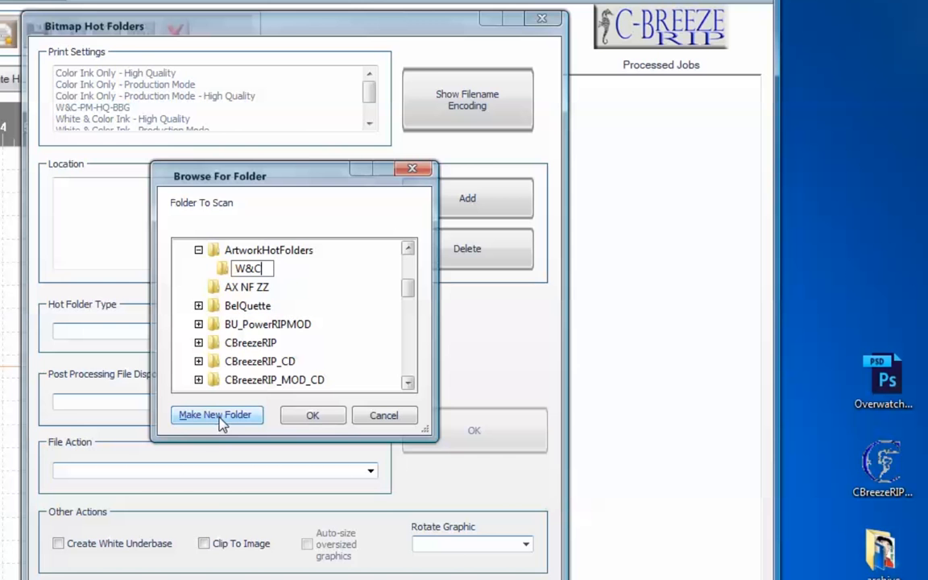
pyautogui.write('-PM-HQ')
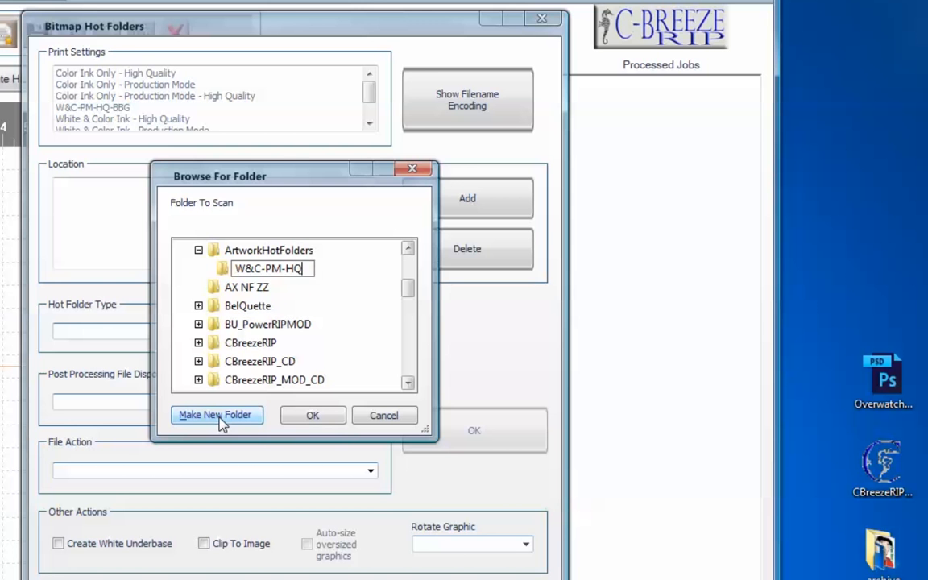
pyautogui.write('-BBQ')
pyautogui.press('BackSpace')
pyautogui.write('G')
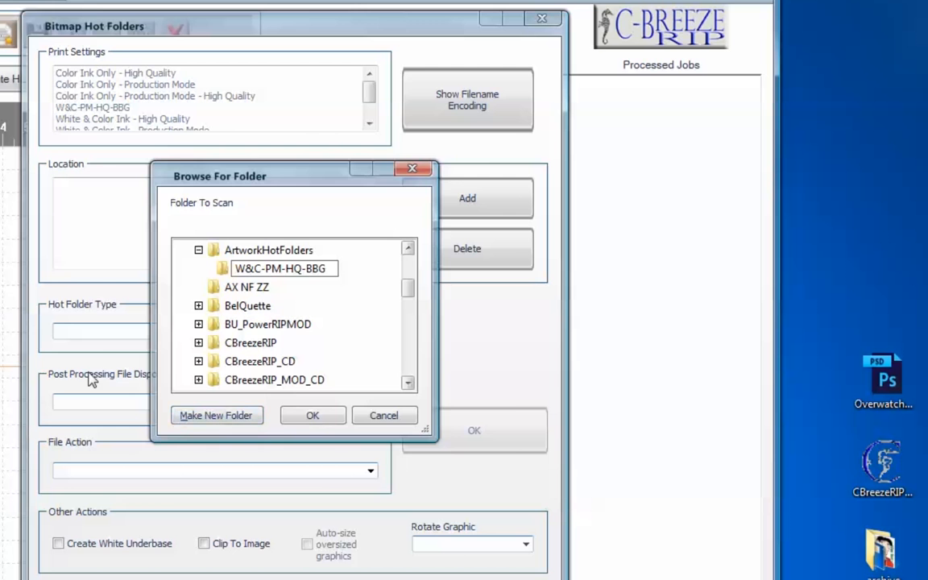
# Accept the new subfolder as the hot folder location and assign it the W&C-PM-HQ-BBG print settings
pyautogui.click(311, 417)
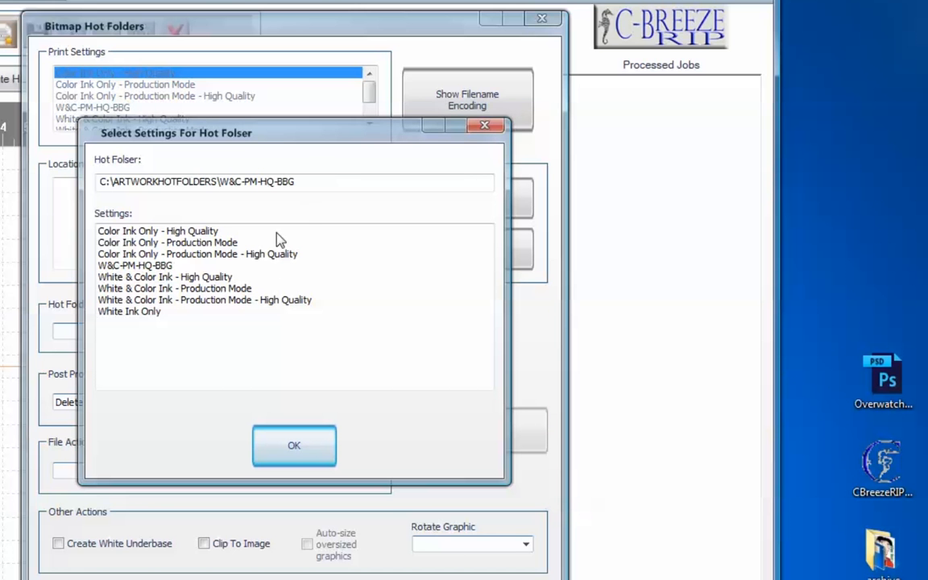
pyautogui.click(107, 265)
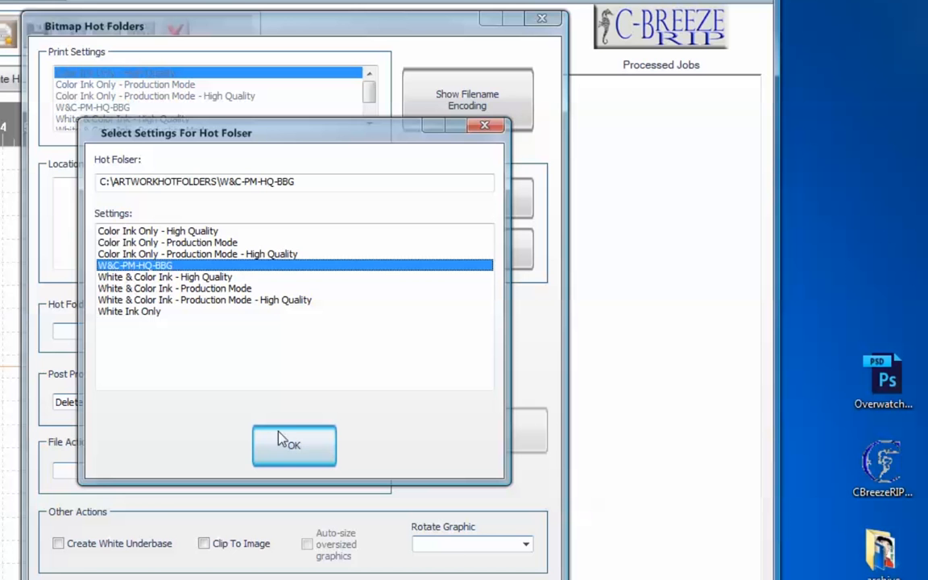
pyautogui.click(291, 447)
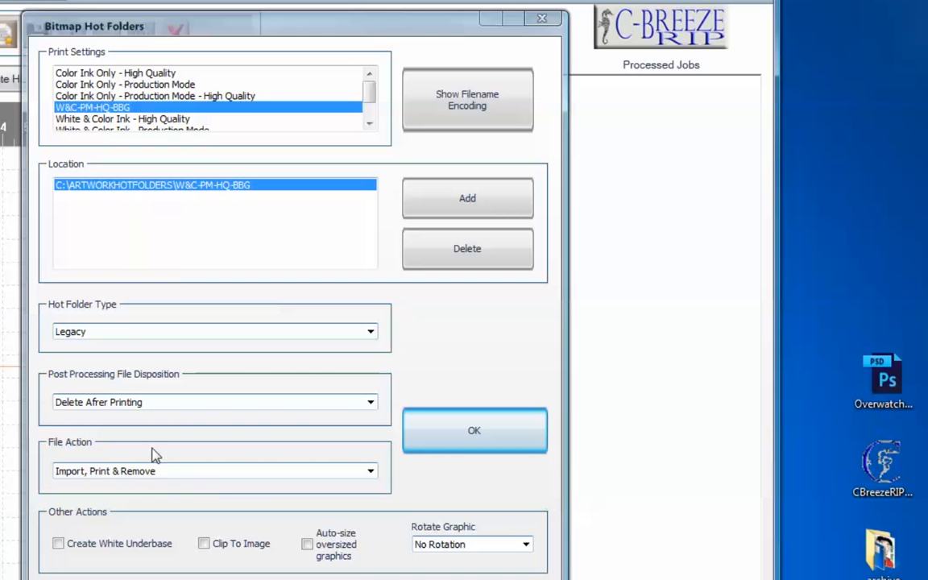
# Enable Create White Underbase for the hot folder and save the hot folder configuration
pyautogui.click(85, 549)
pyautogui.click(437, 545)
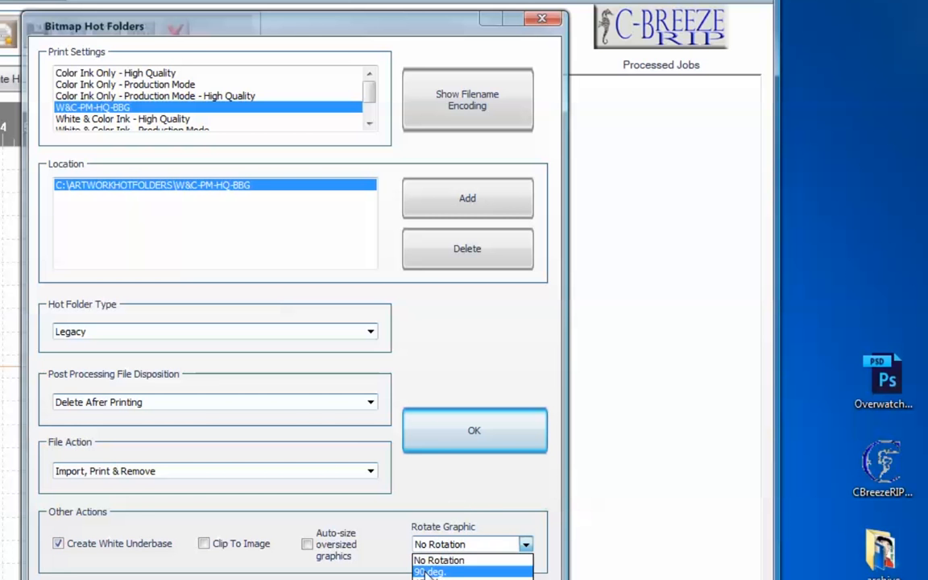
pyautogui.click(473, 499)
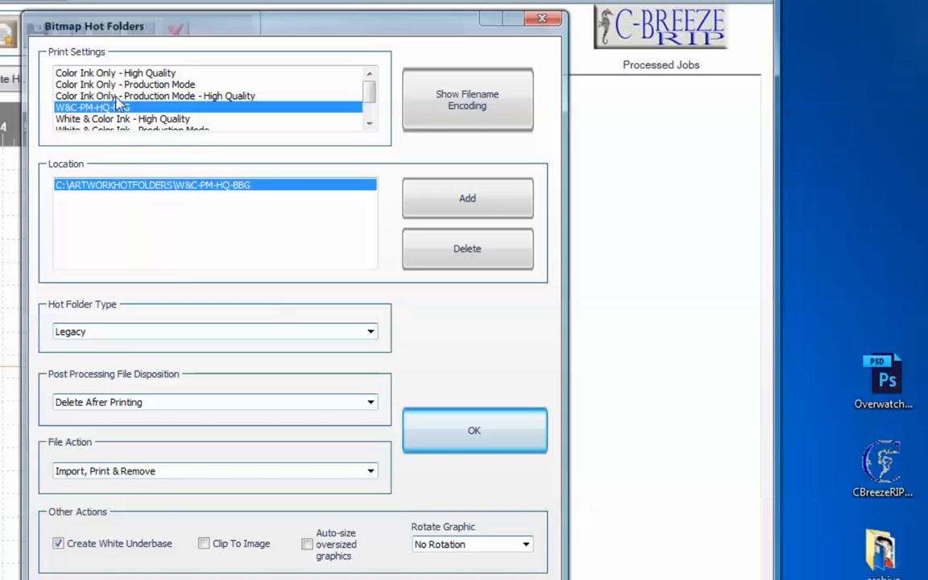
pyautogui.click(471, 432)
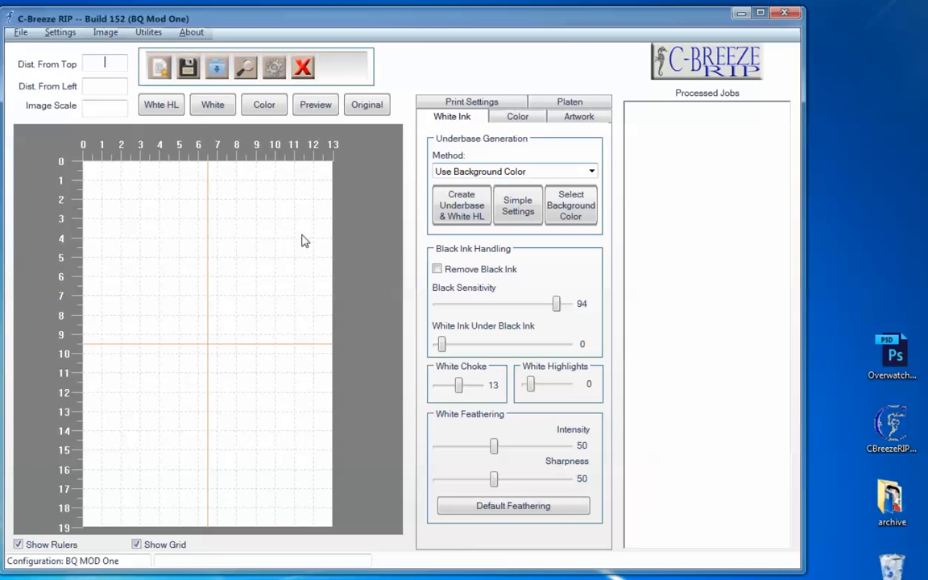
# Copy the Overwatch_C_1p5_8_A.psd desktop file and open C:\ArtworkHotFolders\W&C-PM-HQ-BBG in Windows Explorer
pyautogui.rightClick(890, 356)
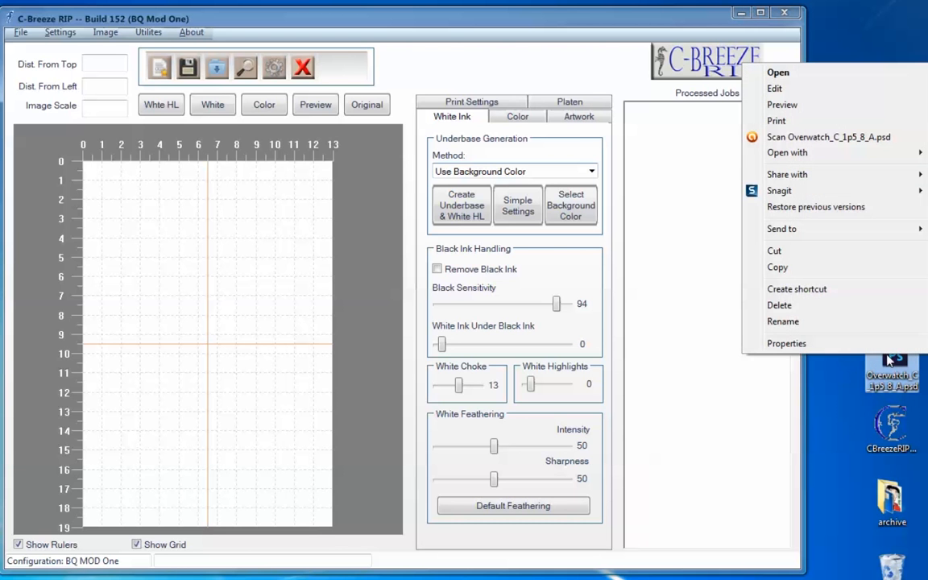
pyautogui.click(787, 270)
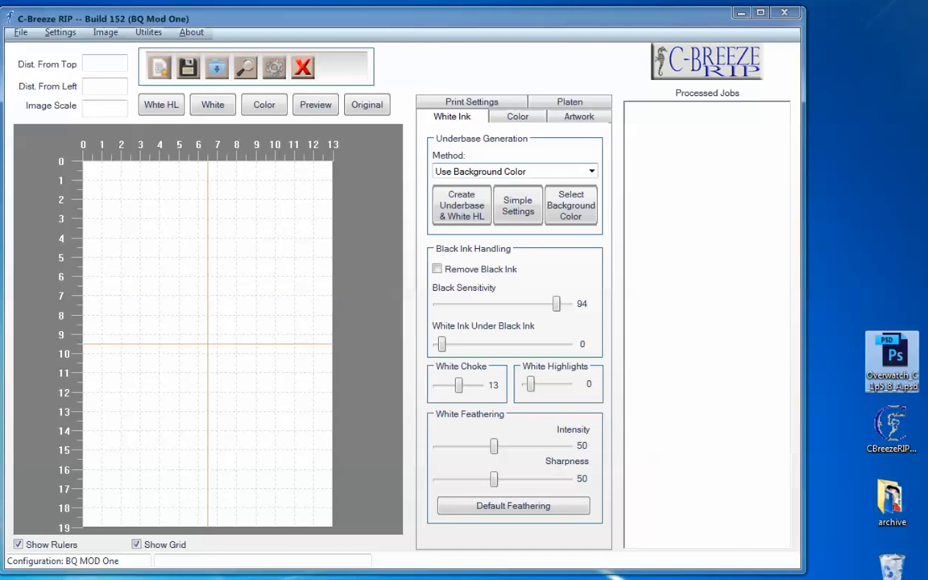
pyautogui.press('super+e')
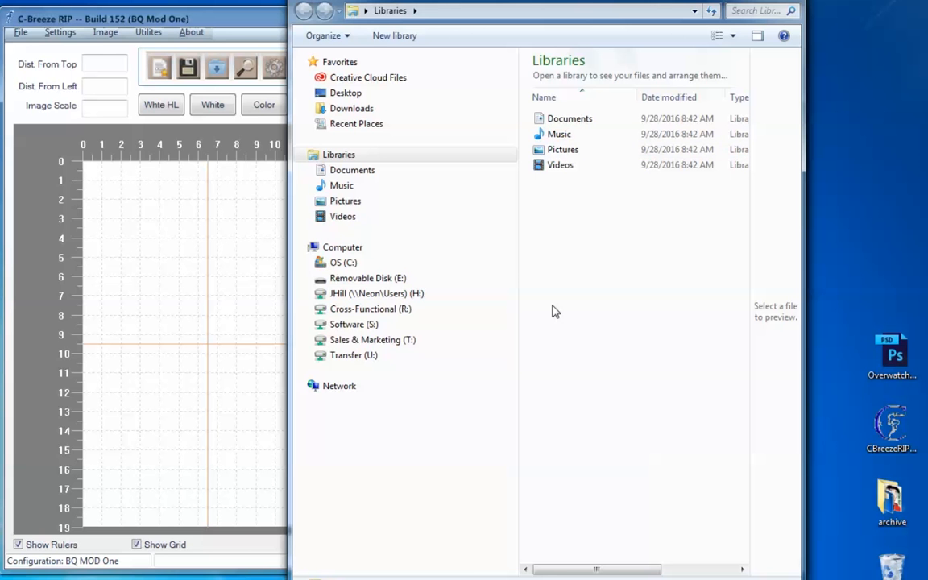
pyautogui.click(367, 262)
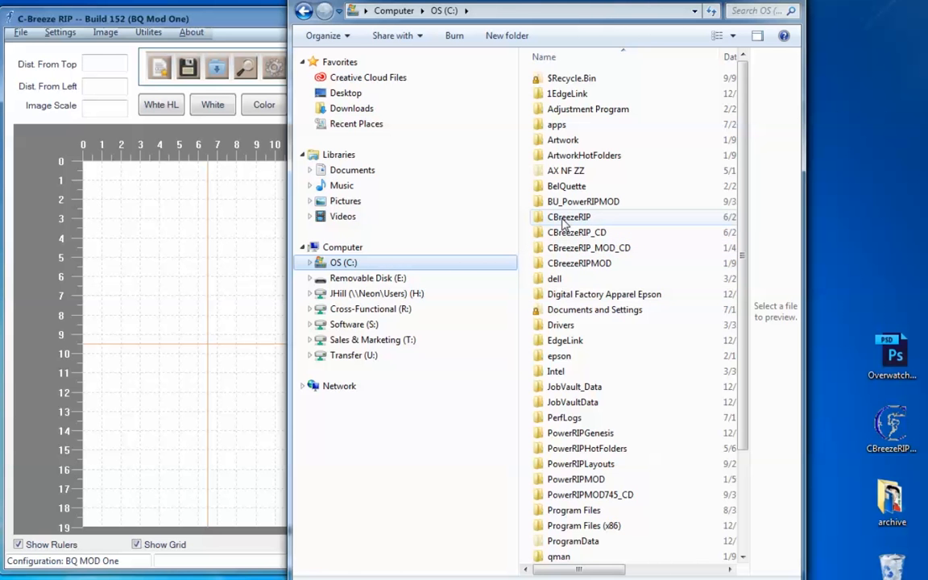
pyautogui.doubleClick(570, 158)
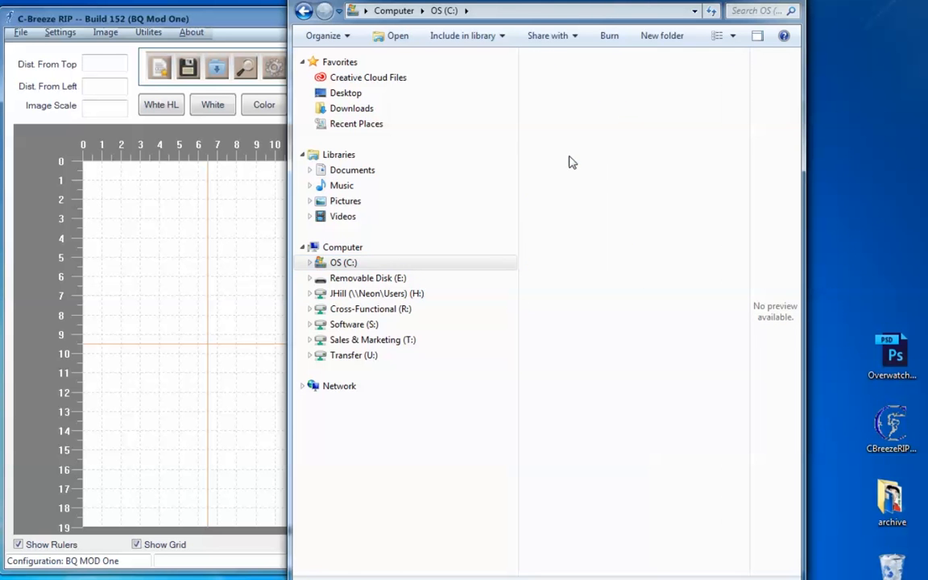
pyautogui.doubleClick(585, 81)
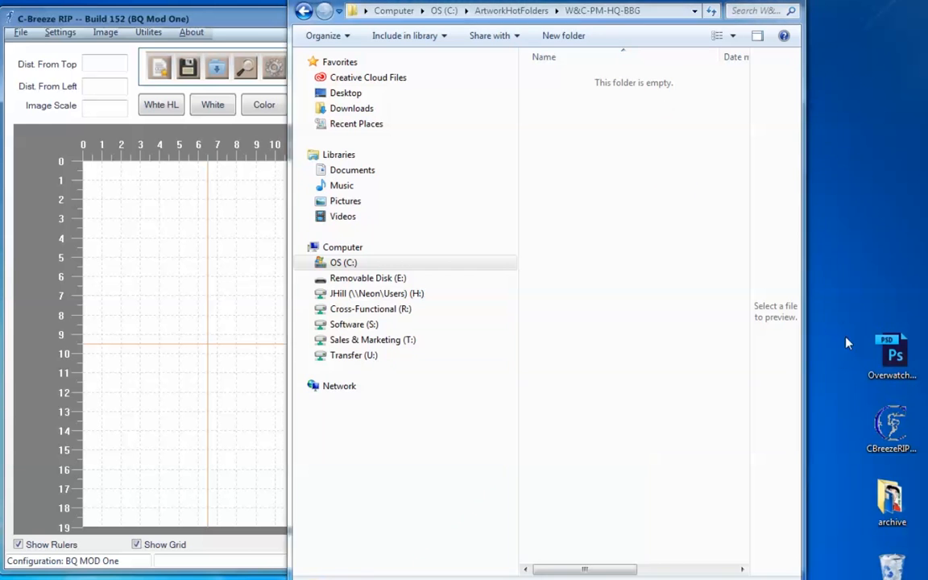
# Place a copy of the desktop Overwatch PSD in the W&C-PM-HQ-BBG hot folder and return to C-Breeze RIP
pyautogui.moveTo(893, 372); pyautogui.dragTo(622, 185)
pyautogui.press('ctrl')
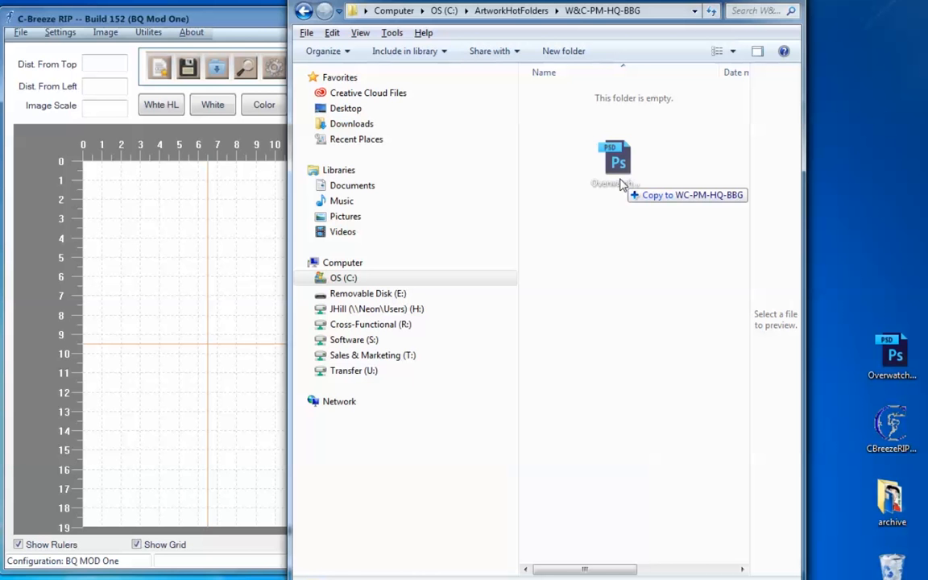
pyautogui.moveTo(621, 184); pyautogui.dragTo(619, 185)
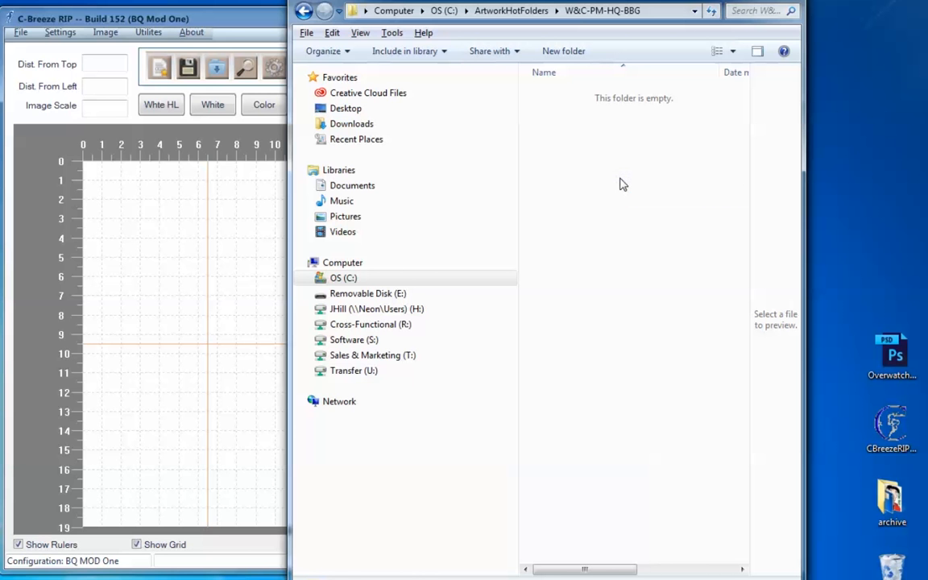
pyautogui.click(72, 133)
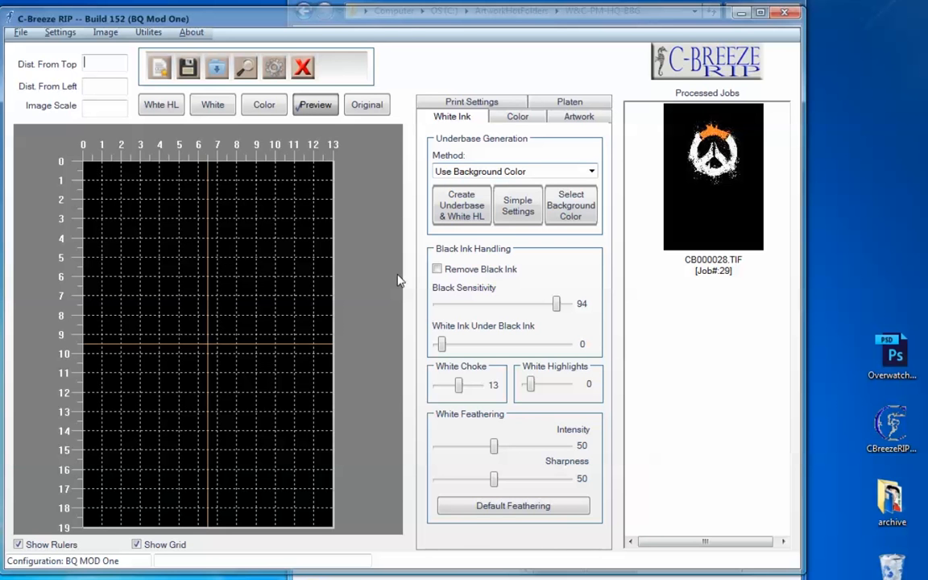
# Review the Bitmap Hot Folders configuration and close it without changes
pyautogui.click(58, 33)
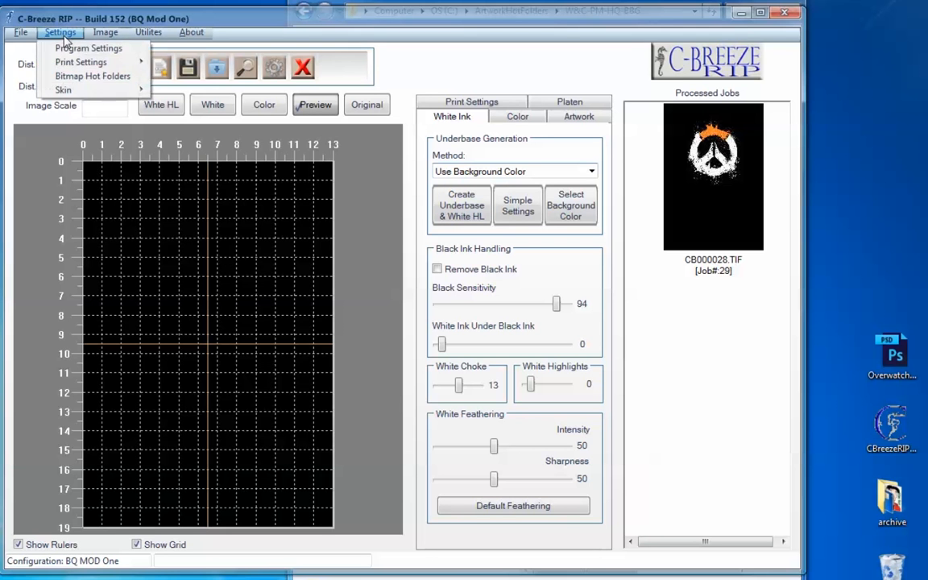
pyautogui.click(95, 80)
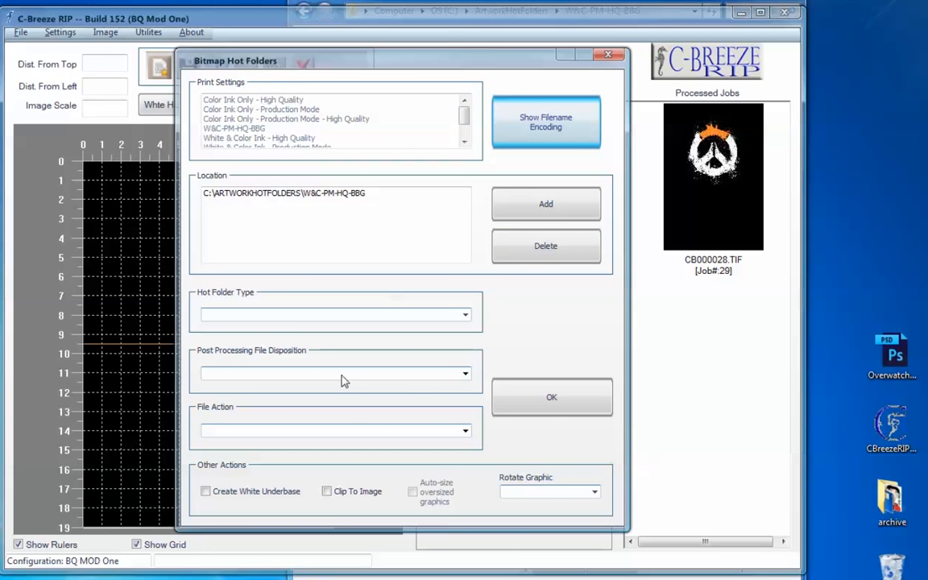
pyautogui.click(608, 54)
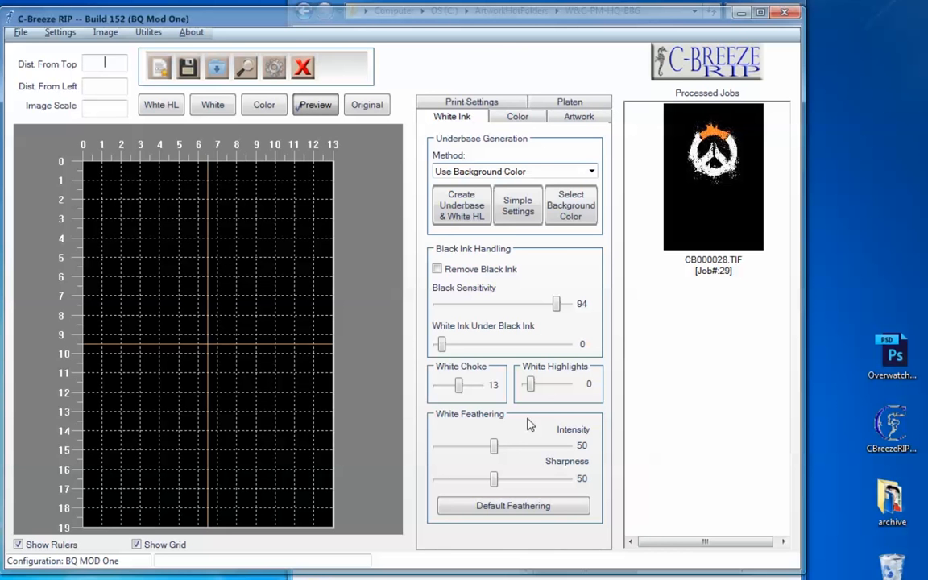
# Examine the print, platen, white ink, color and artwork settings that can be used for hot folder jobs
pyautogui.click(434, 101)
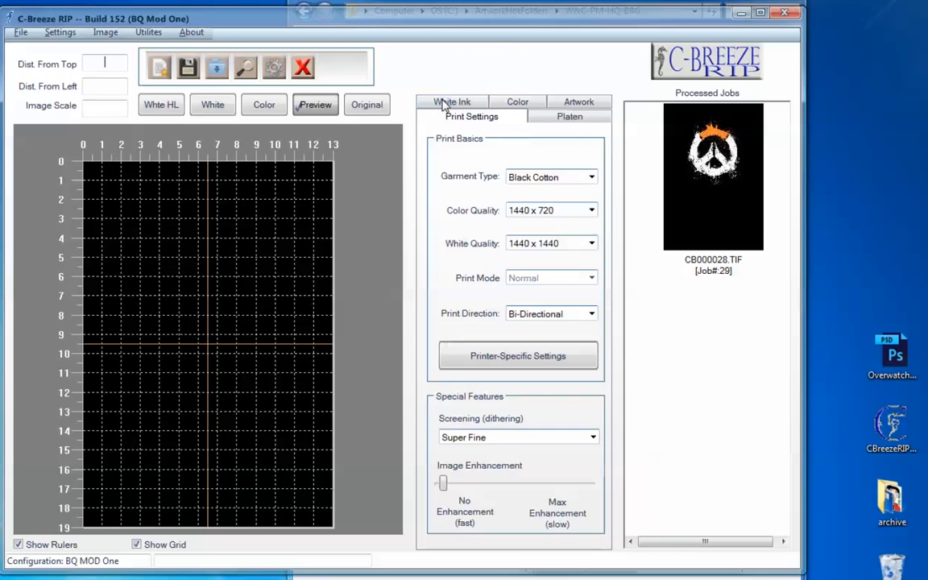
pyautogui.click(564, 119)
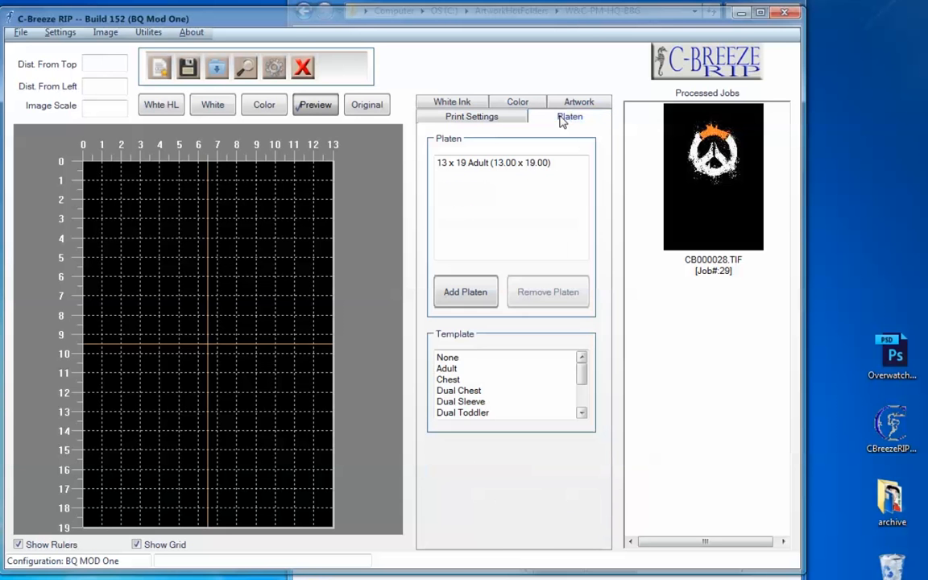
pyautogui.click(463, 101)
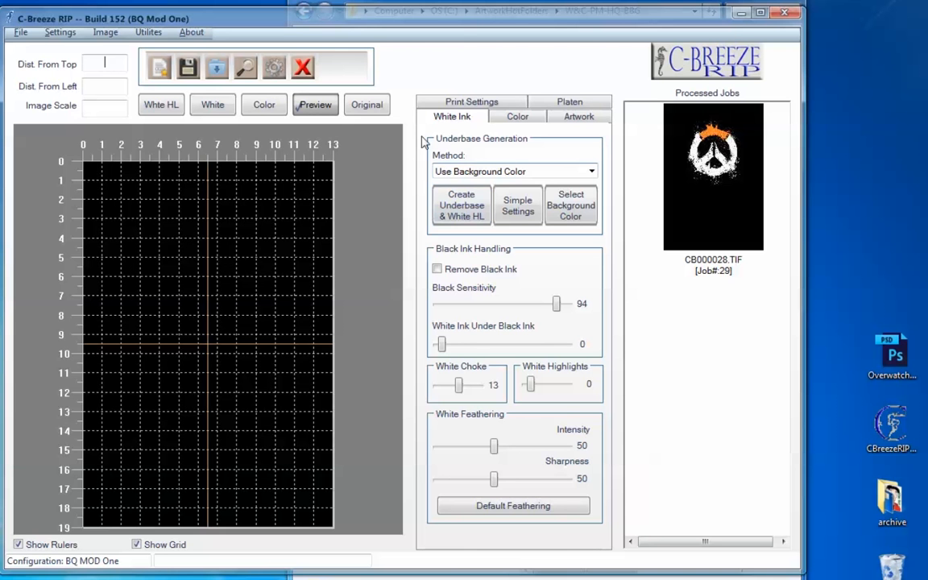
pyautogui.click(518, 119)
pyautogui.click(582, 119)
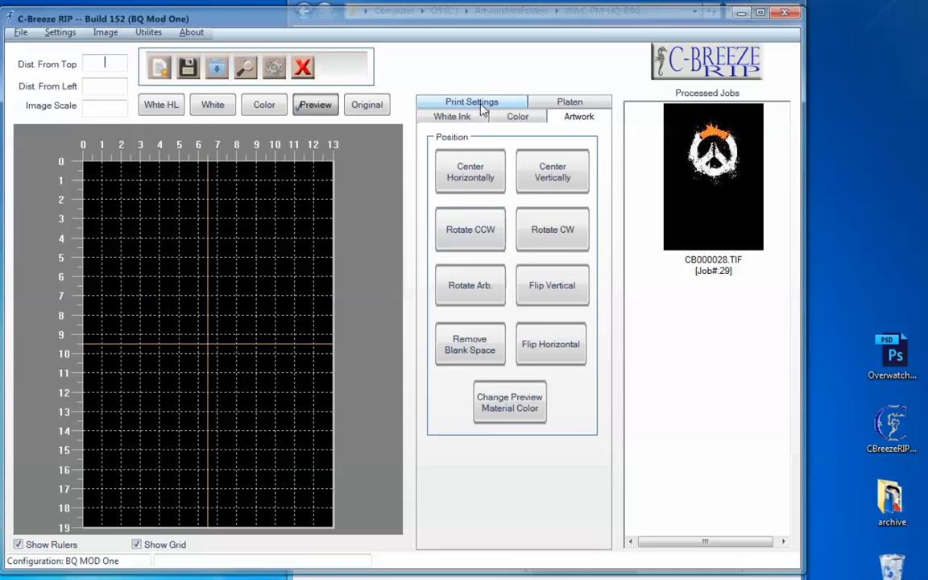
pyautogui.click(474, 103)
pyautogui.click(569, 117)
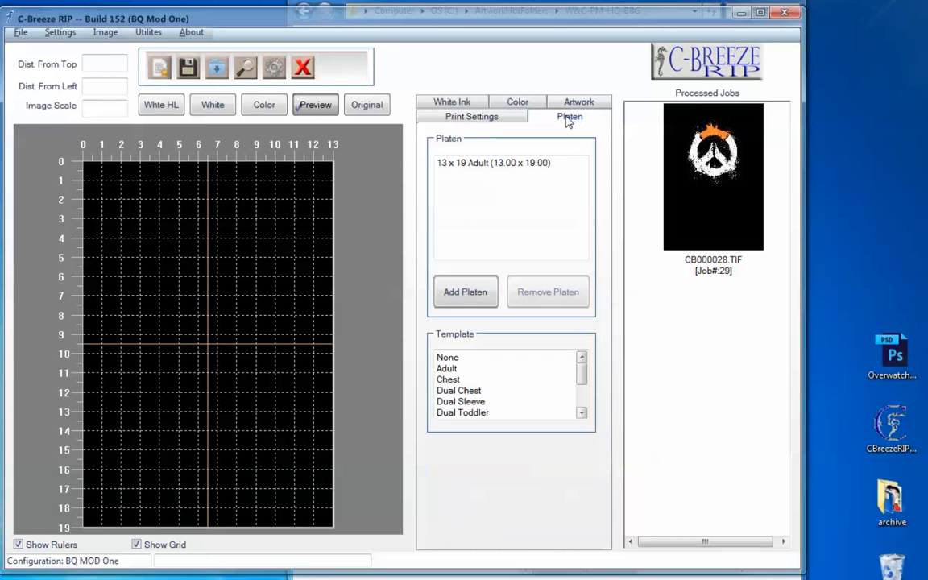
pyautogui.click(449, 101)
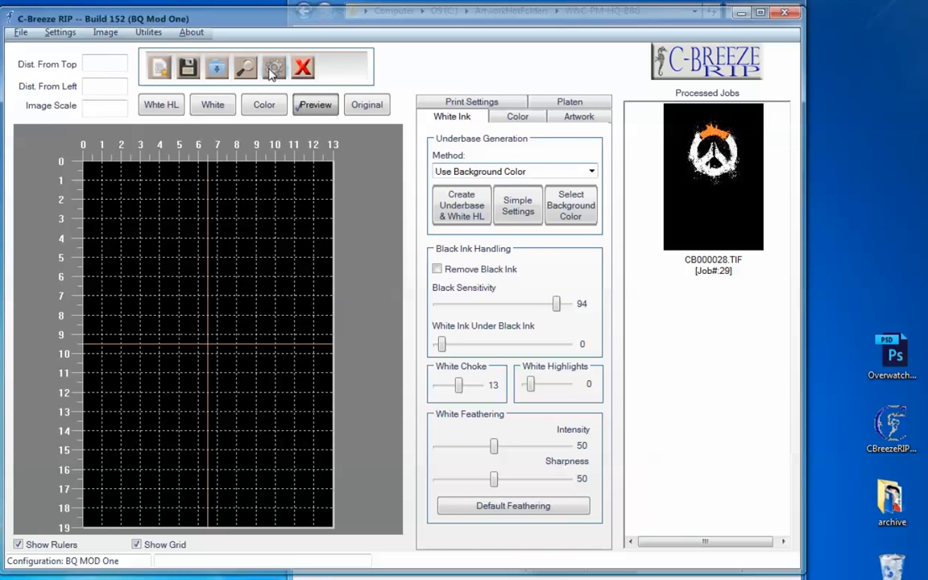
pyautogui.click(62, 32)
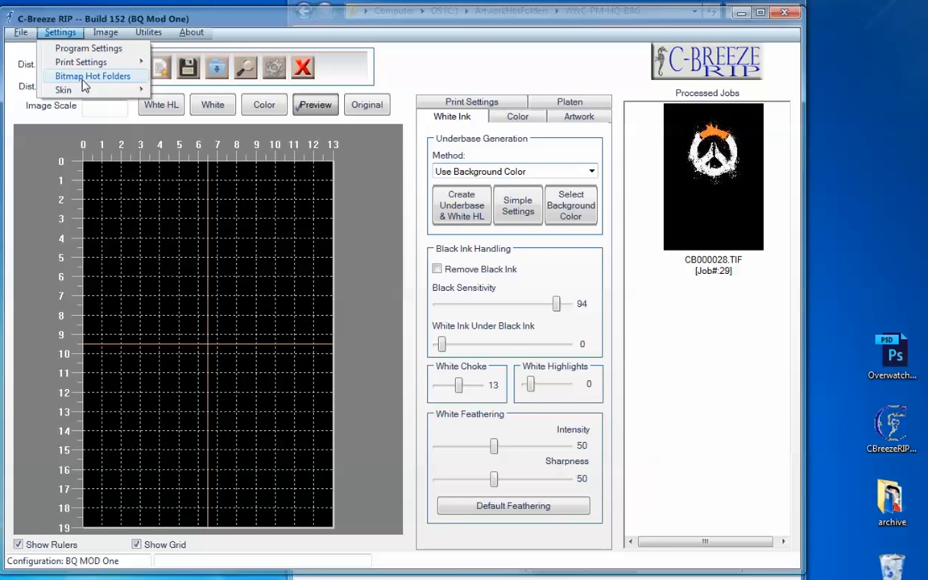
pyautogui.click(684, 365)
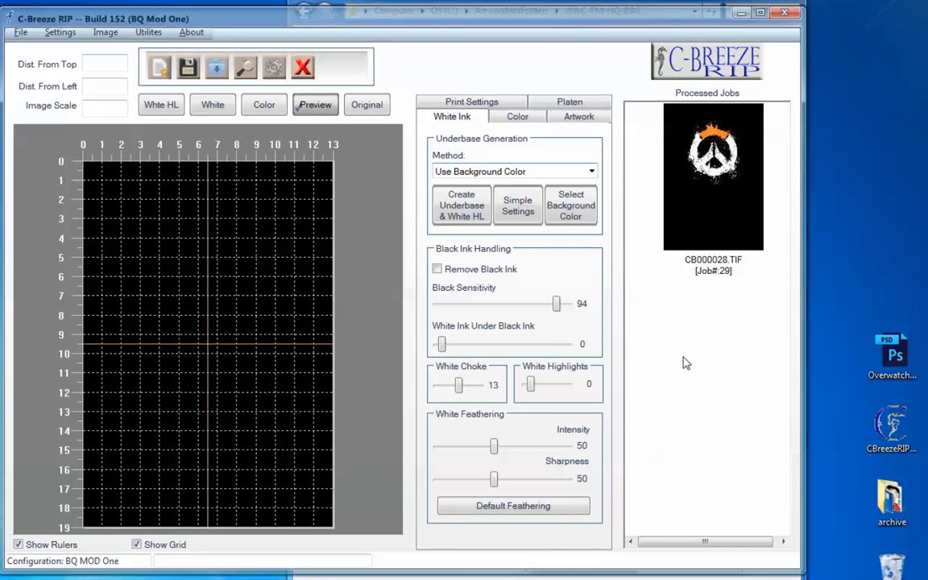